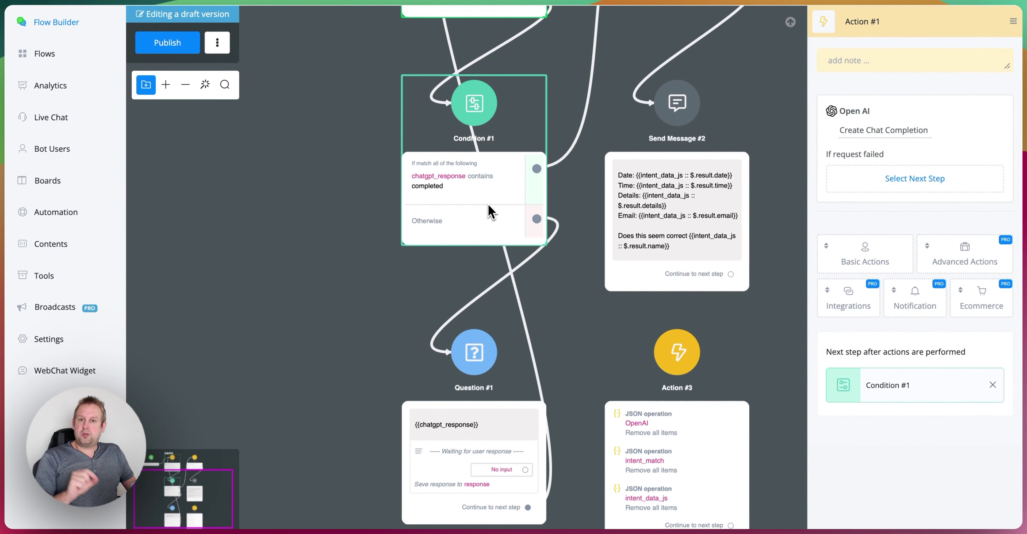
# Open the JavaScript Function settings of the Action #2 node in the flow
pyautogui.click(407, 449)
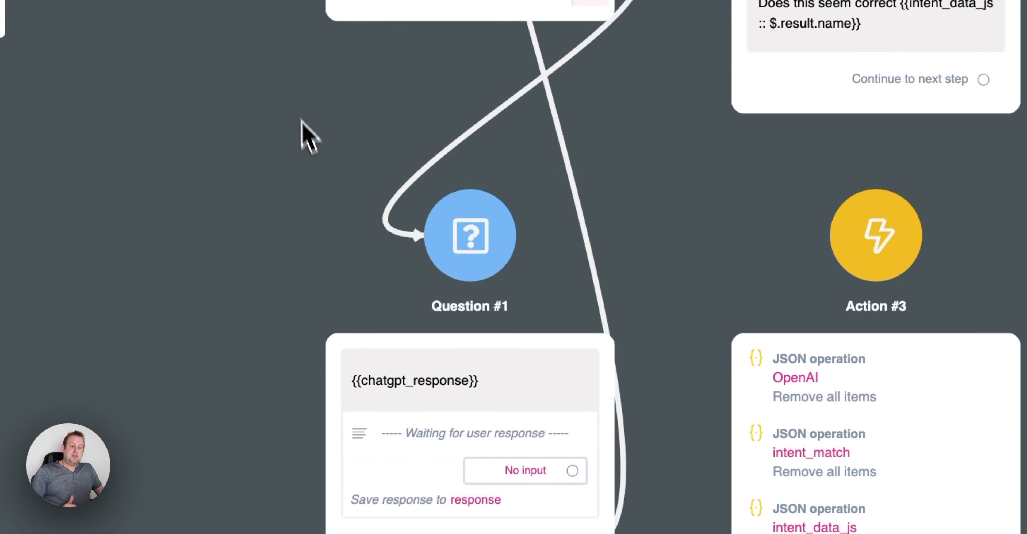
pyautogui.moveTo(390, 302); pyautogui.dragTo(338, 163)
pyautogui.click(540, 3)
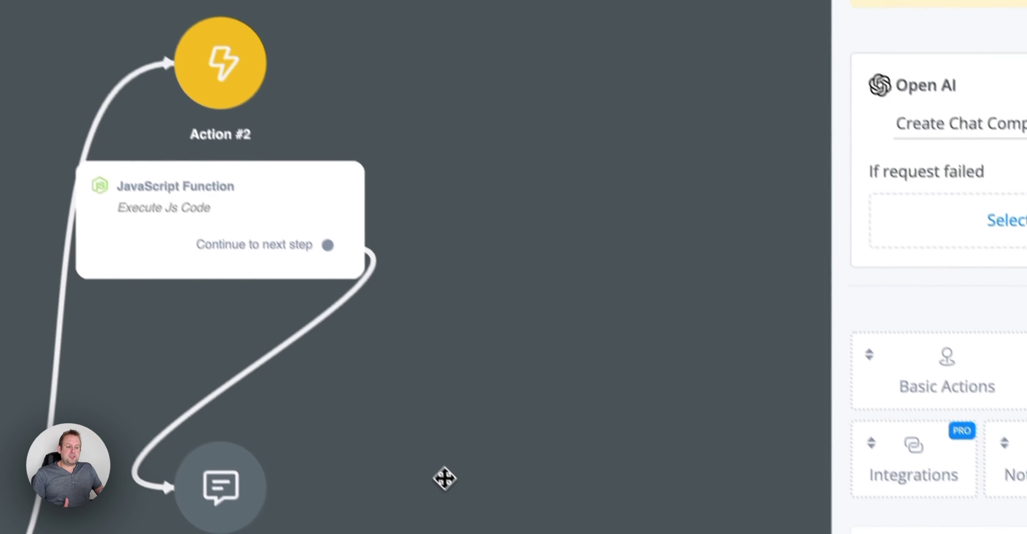
pyautogui.click(280, 192)
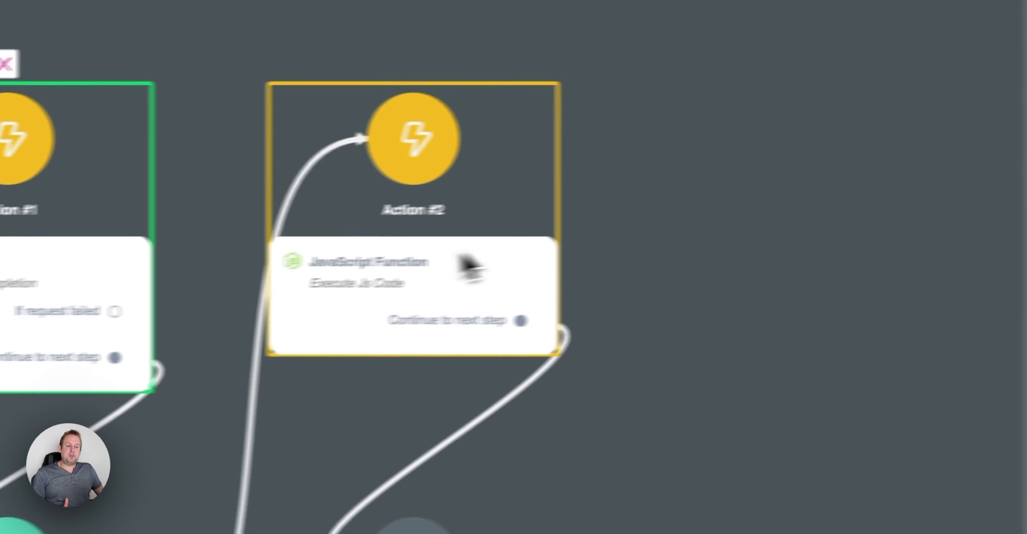
pyautogui.click(471, 265)
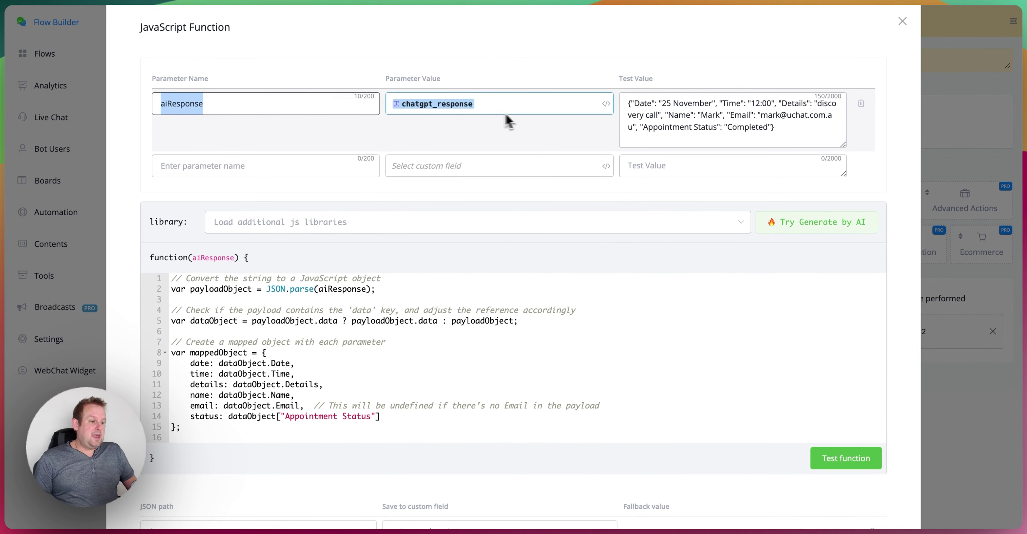
# Examine the JavaScript function's aiResponse parameter, its test value, the parsing and mapping code, and the field that stores the output
pyautogui.click(626, 112)
pyautogui.scroll(-4, 677, 223)
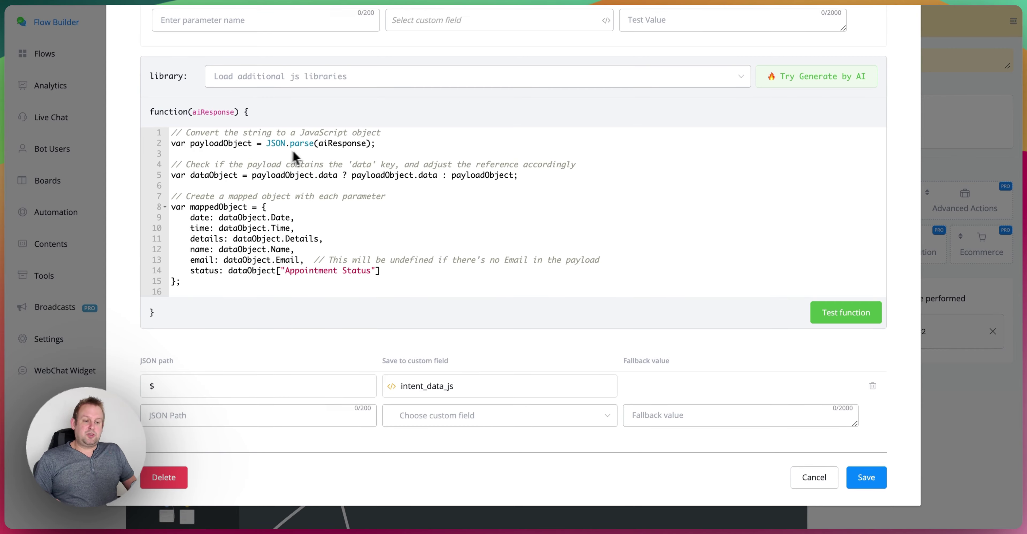
pyautogui.scroll(2, 168, 76)
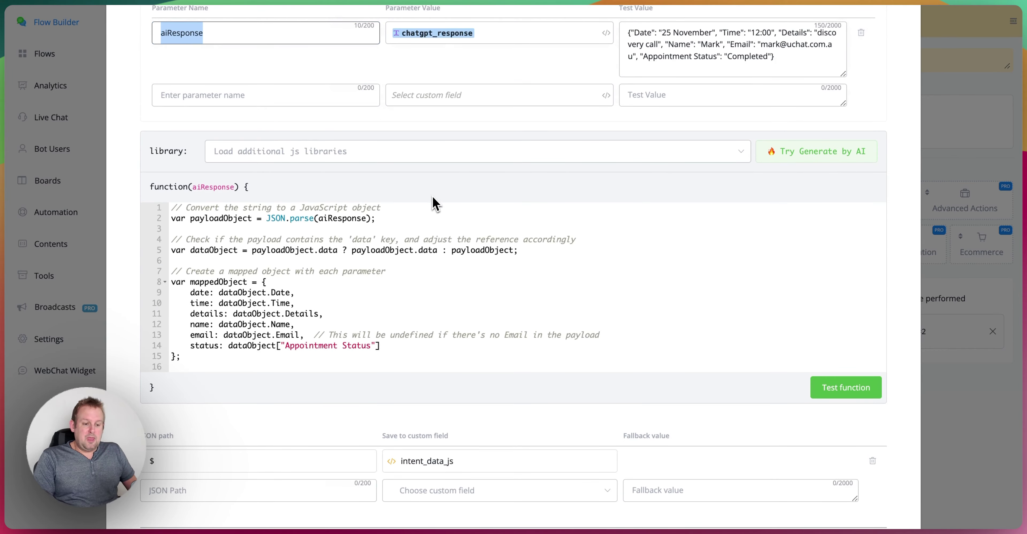
pyautogui.scroll(-3, 436, 202)
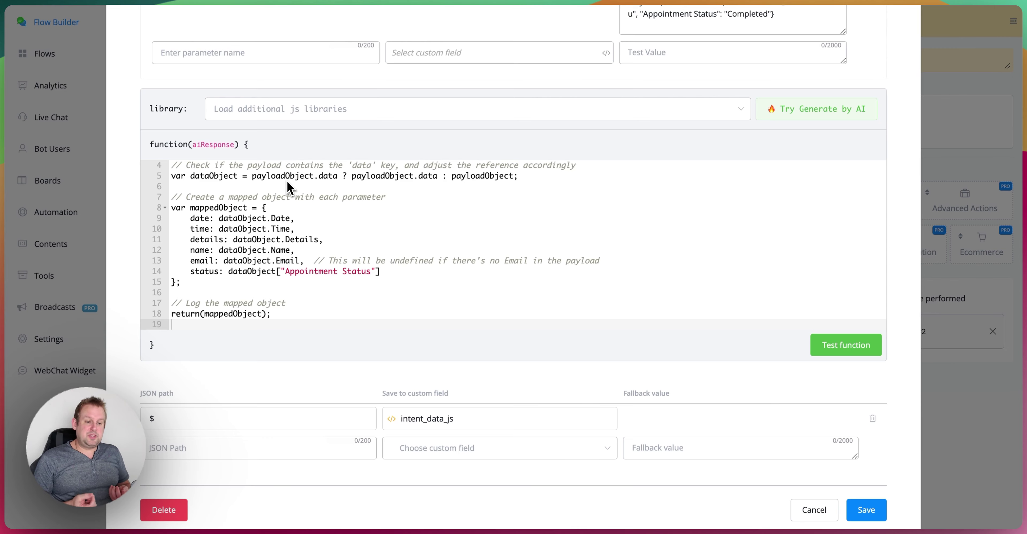
pyautogui.scroll(2, 516, 202)
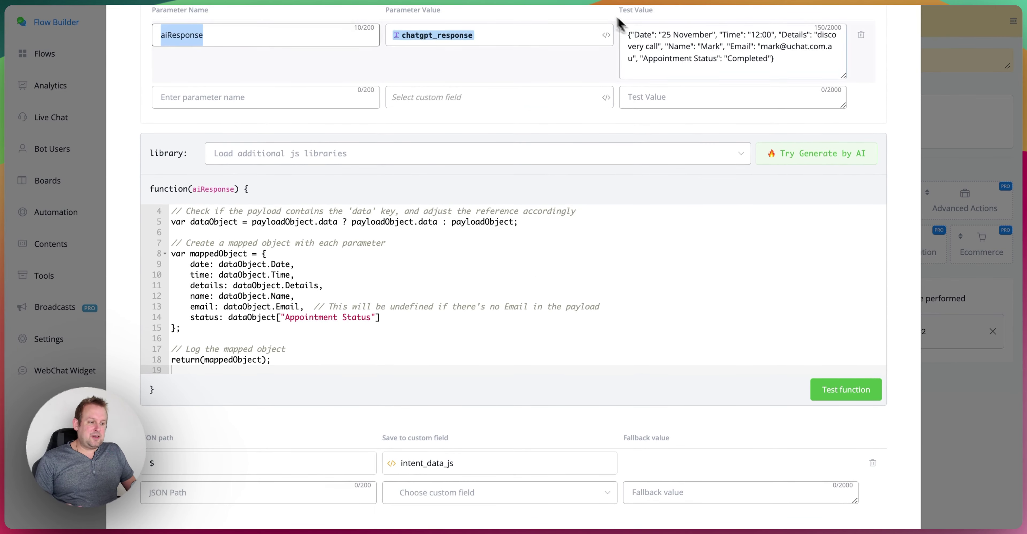
pyautogui.moveTo(172, 222); pyautogui.dragTo(546, 225)
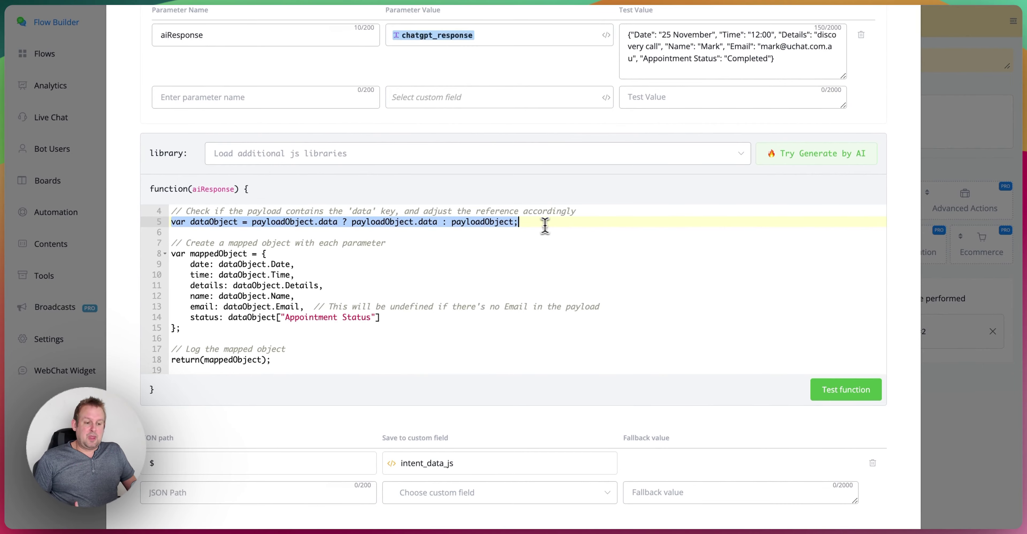
pyautogui.scroll(-2, 339, 239)
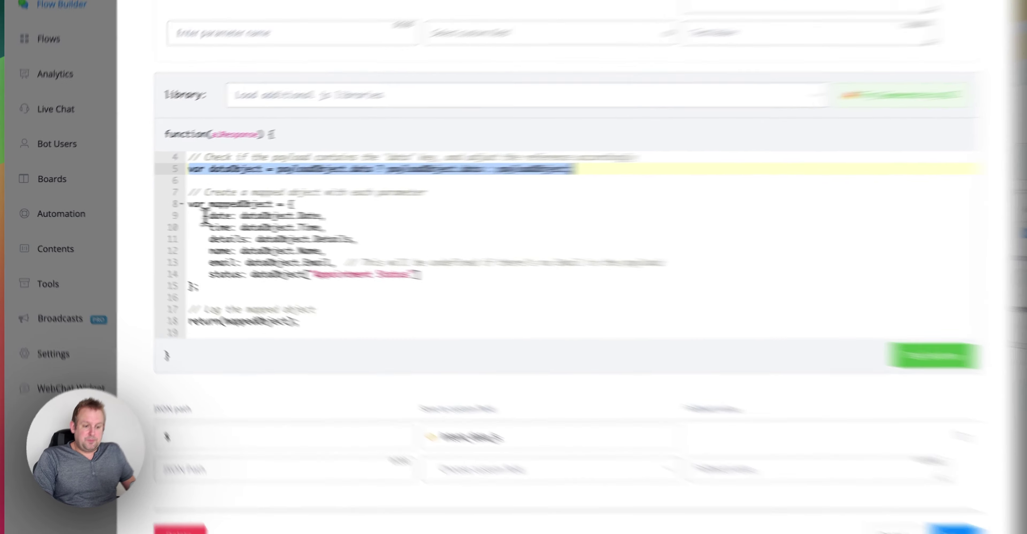
pyautogui.moveTo(190, 214); pyautogui.dragTo(197, 215)
pyautogui.moveTo(376, 230); pyautogui.dragTo(483, 229)
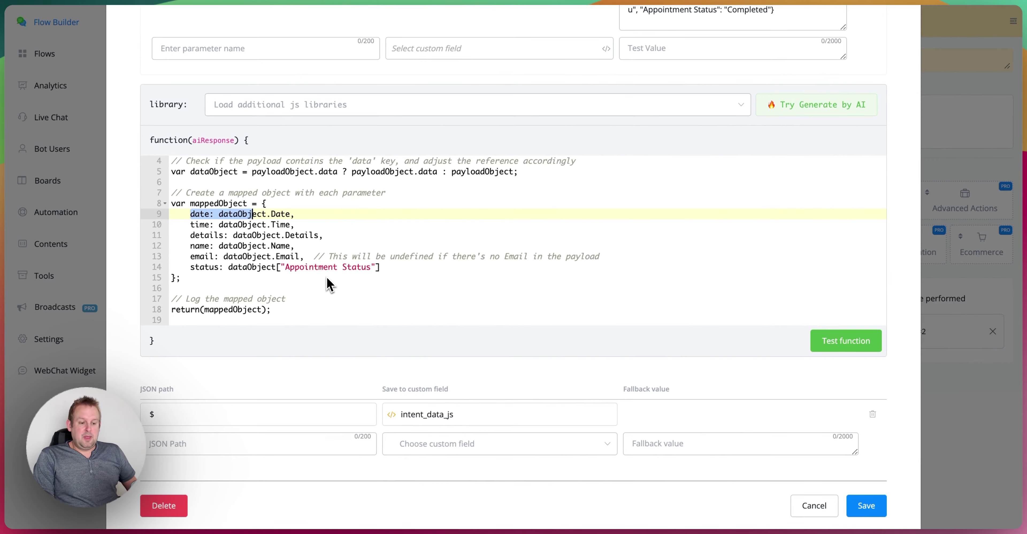
pyautogui.scroll(-1, 327, 284)
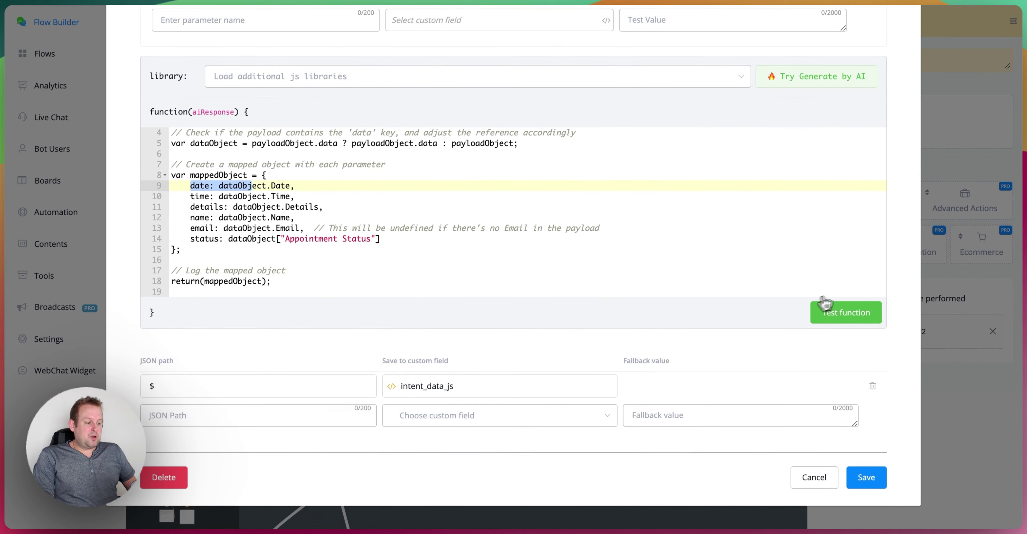
# Test the JavaScript function, pick the date, details and time entries in its sample data, and close the function settings
pyautogui.click(825, 306)
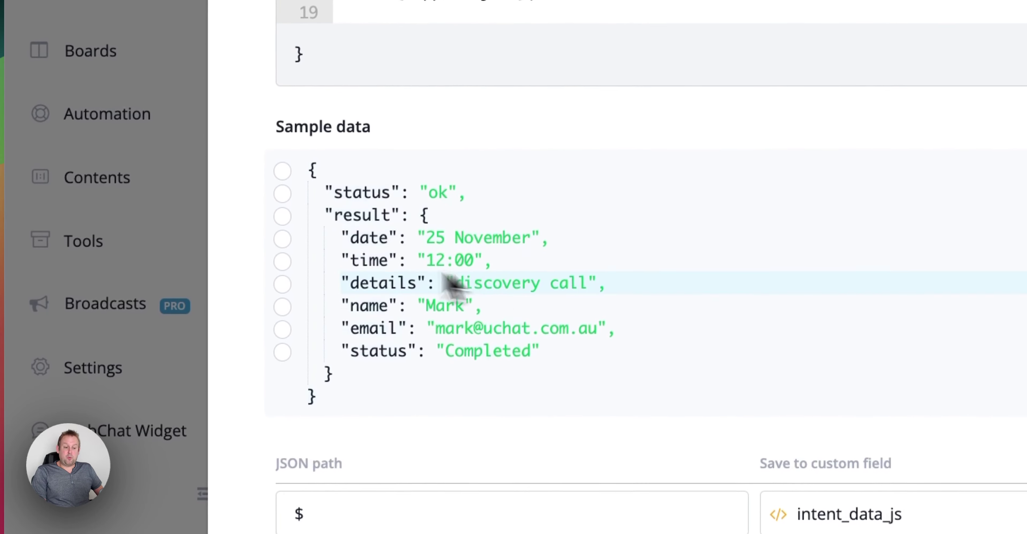
pyautogui.click(283, 240)
pyautogui.click(286, 283)
pyautogui.click(283, 261)
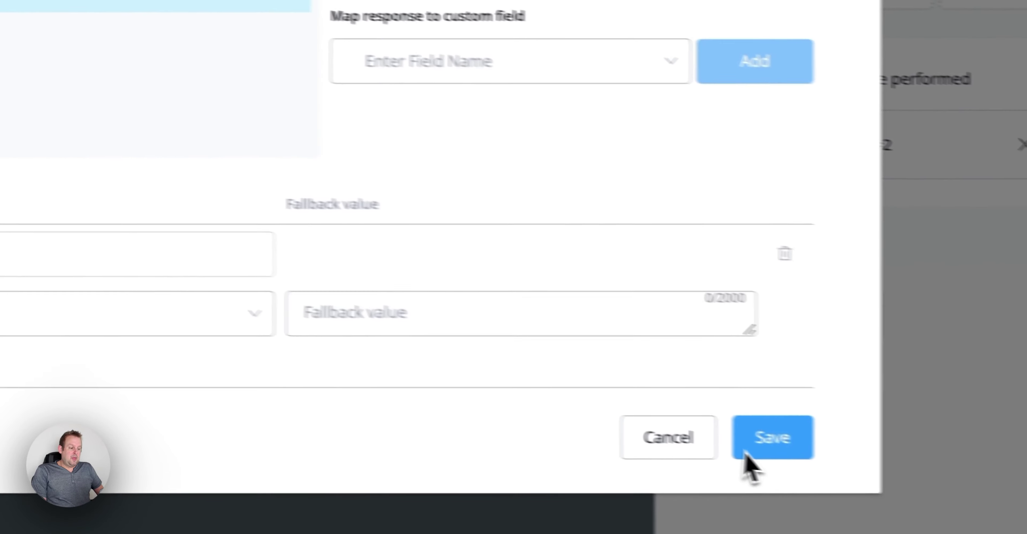
pyautogui.click(695, 437)
# In Send Message #2, try the date, time, details and email paths from Action #2 sample data on the date variable, and cancel
pyautogui.click(377, 375)
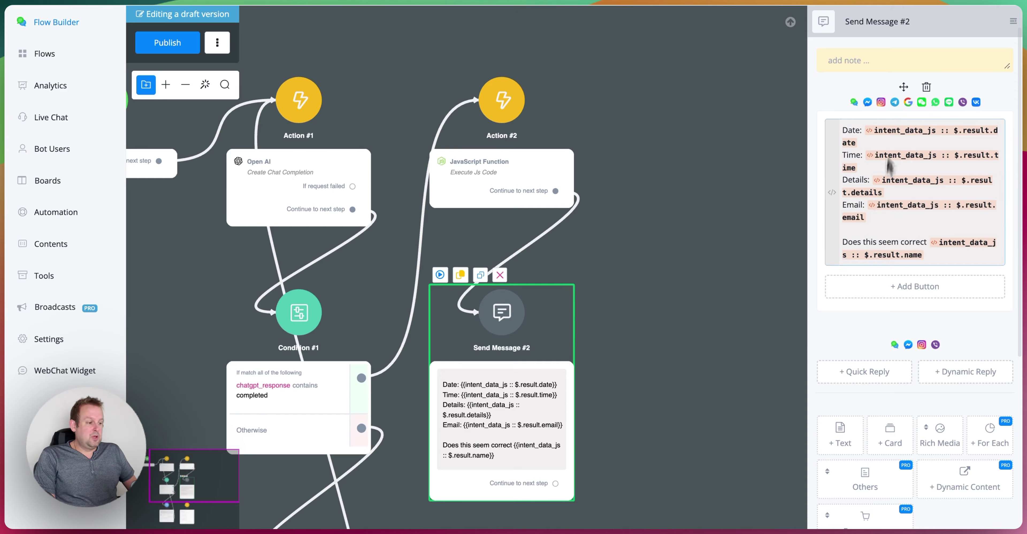
pyautogui.click(901, 131)
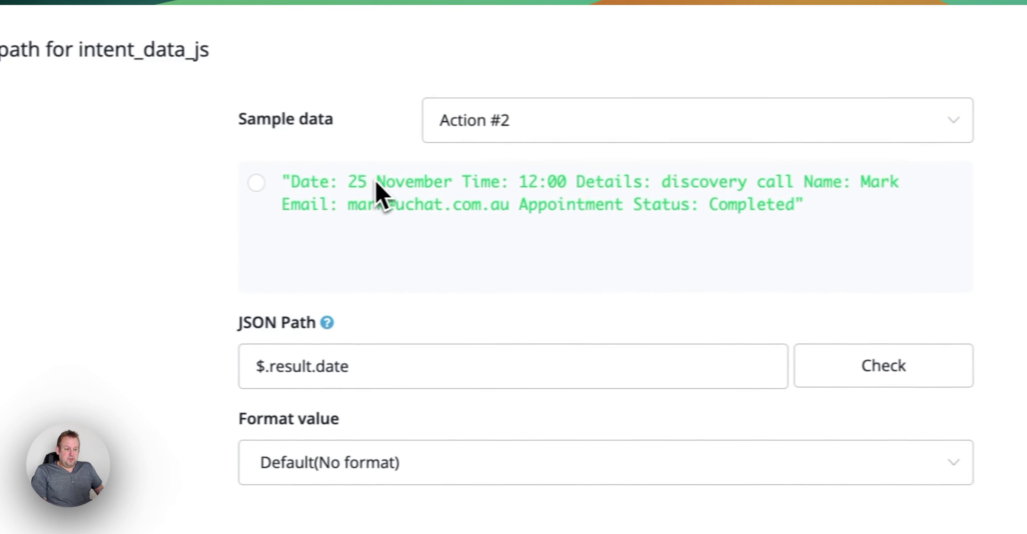
pyautogui.click(502, 136)
pyautogui.click(574, 334)
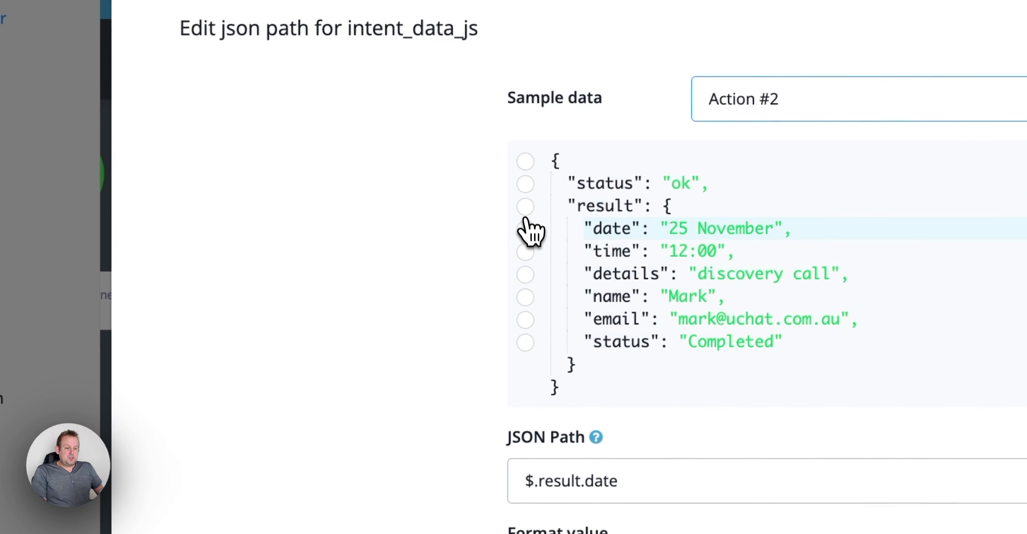
pyautogui.click(526, 229)
pyautogui.click(526, 252)
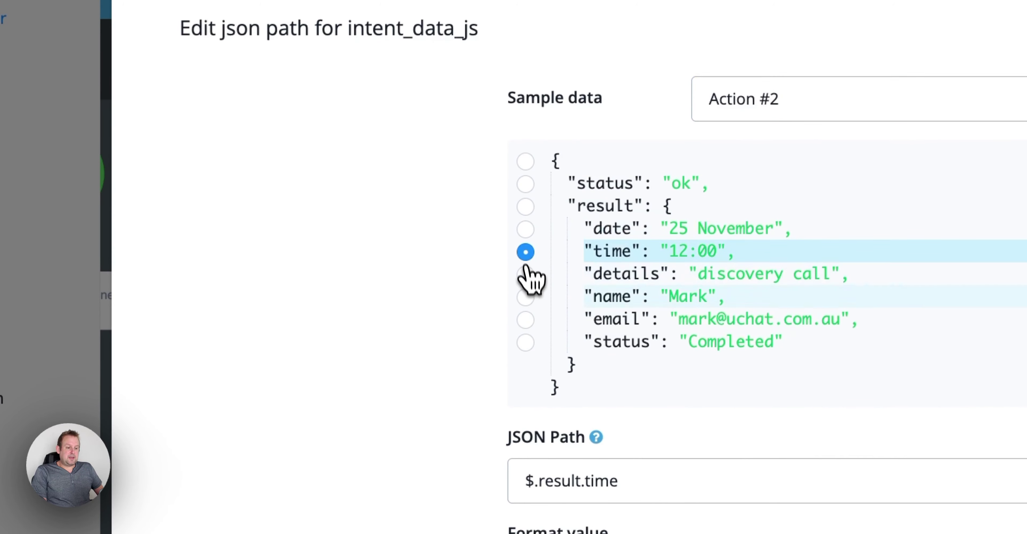
pyautogui.click(526, 275)
pyautogui.click(525, 320)
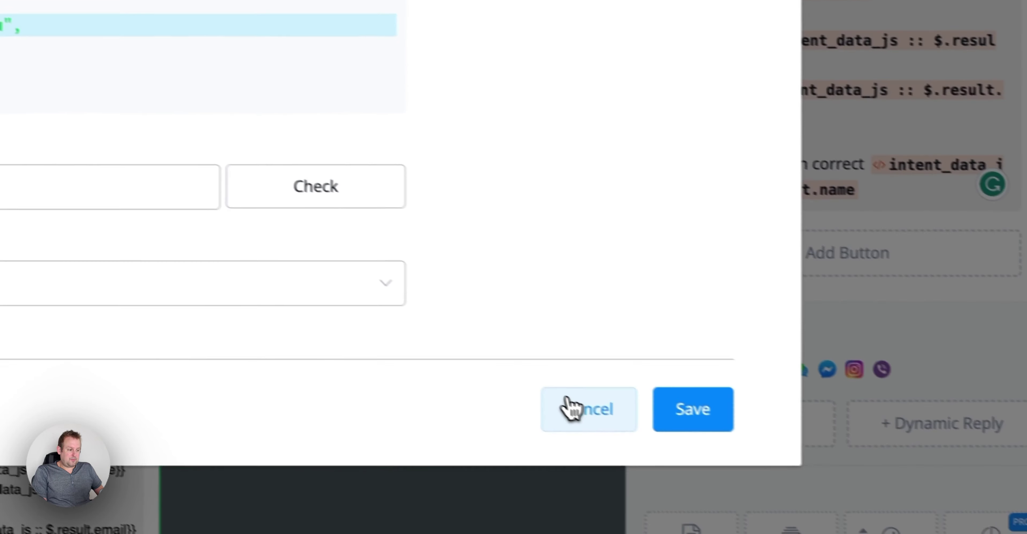
pyautogui.click(574, 409)
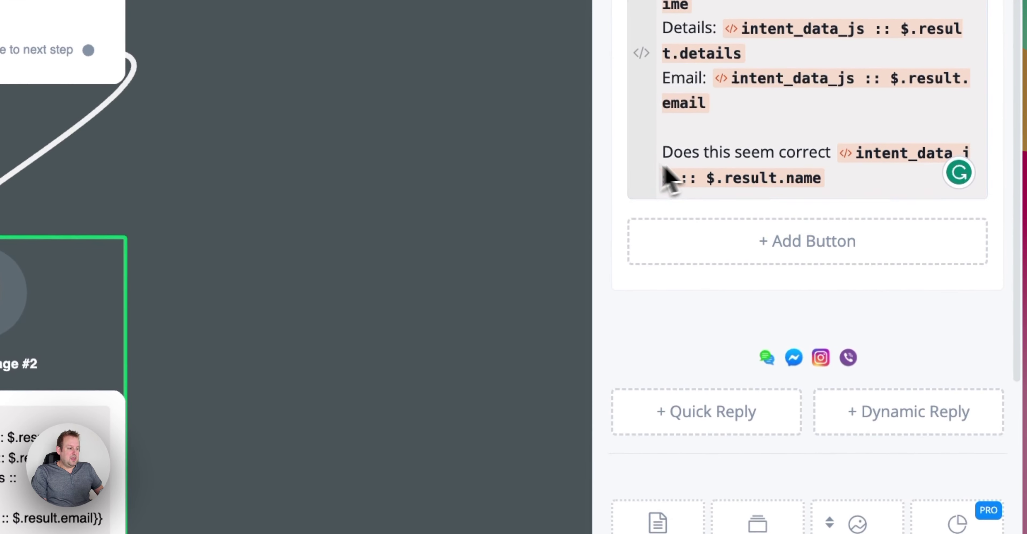
# Try the name path $.result.name from Action #2 sample data on the confirmation line's variable in Send Message #2, and cancel
pyautogui.click(699, 167)
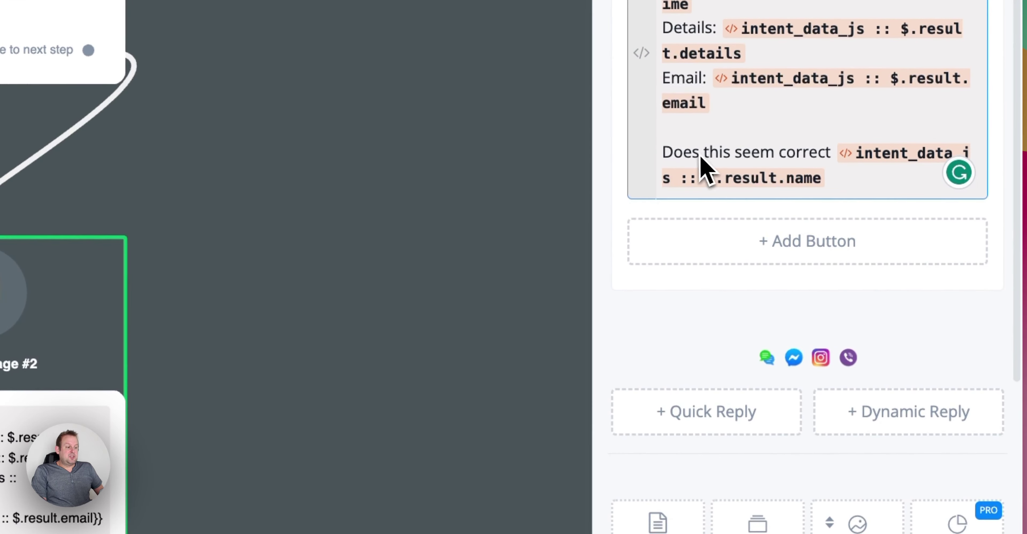
pyautogui.click(857, 157)
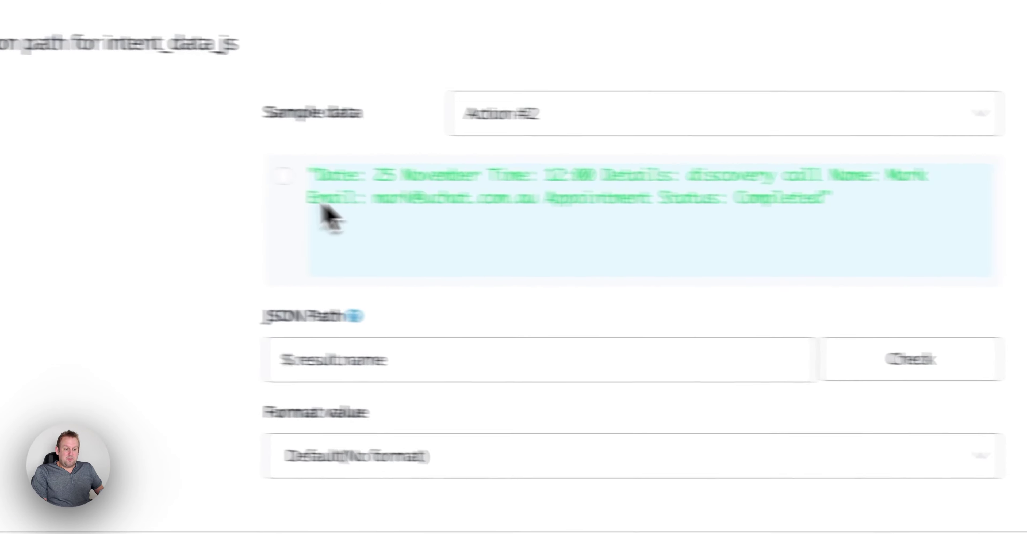
pyautogui.click(527, 119)
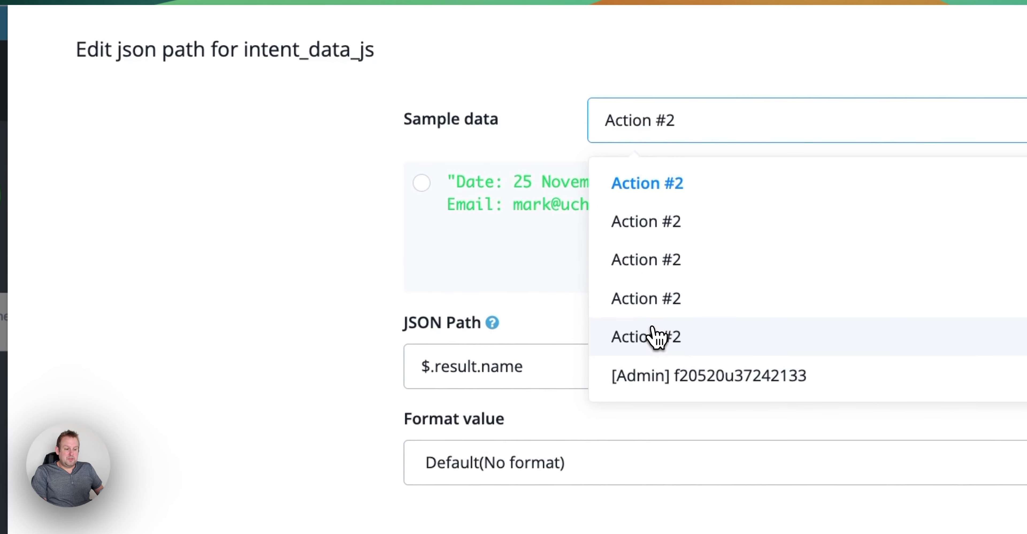
pyautogui.click(654, 337)
pyautogui.click(422, 327)
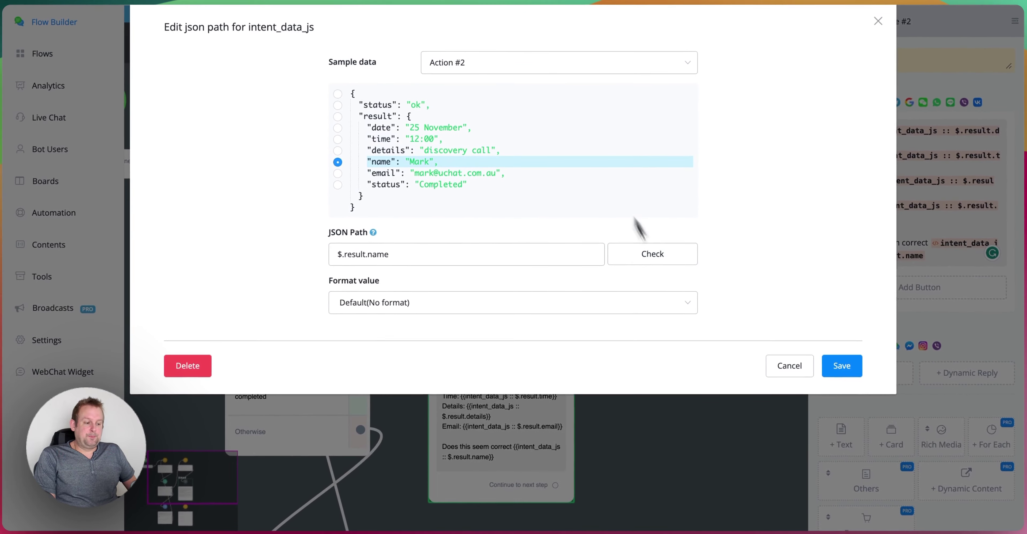
pyautogui.click(783, 361)
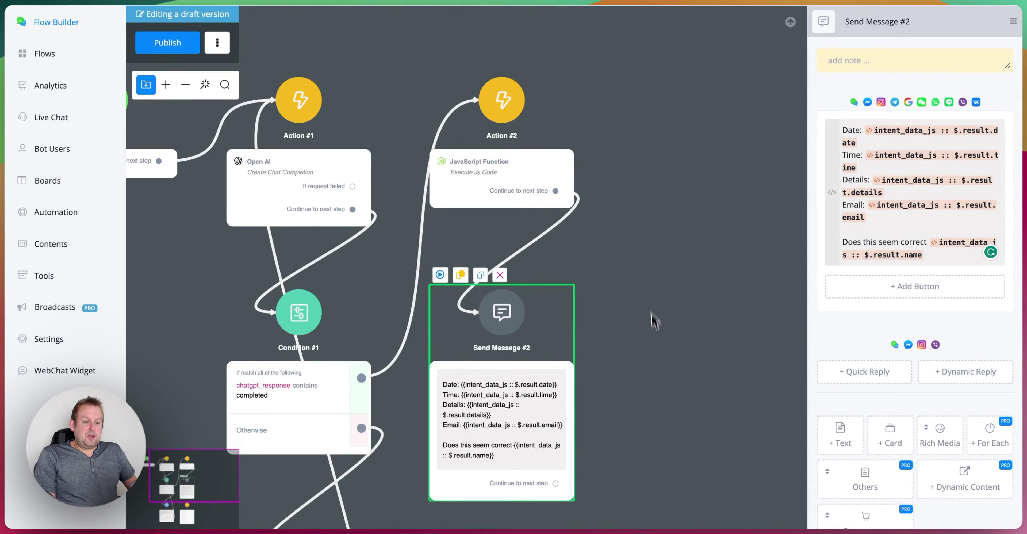
# Publish the draft flow and open the WebChat Widget page
pyautogui.click(654, 321)
pyautogui.click(167, 43)
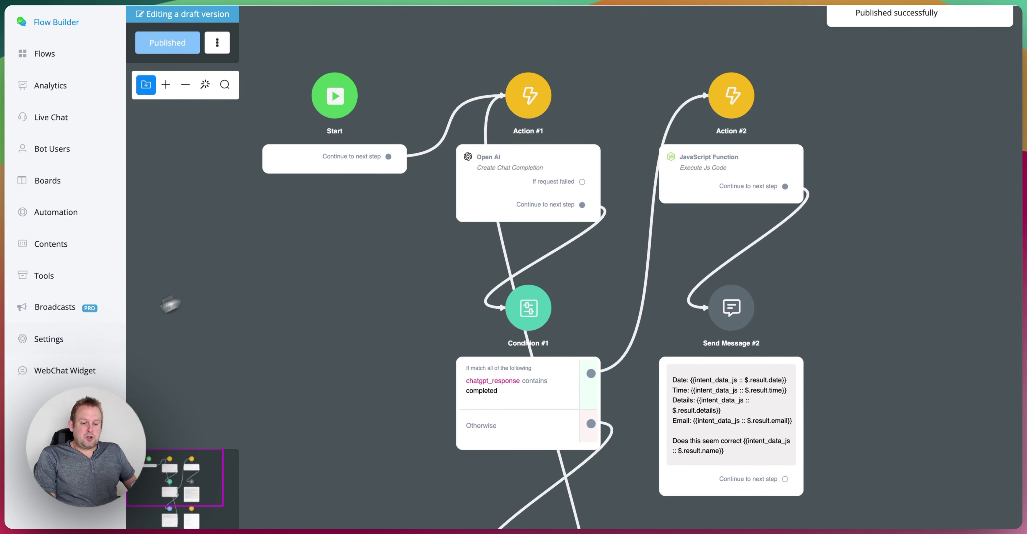
pyautogui.click(82, 373)
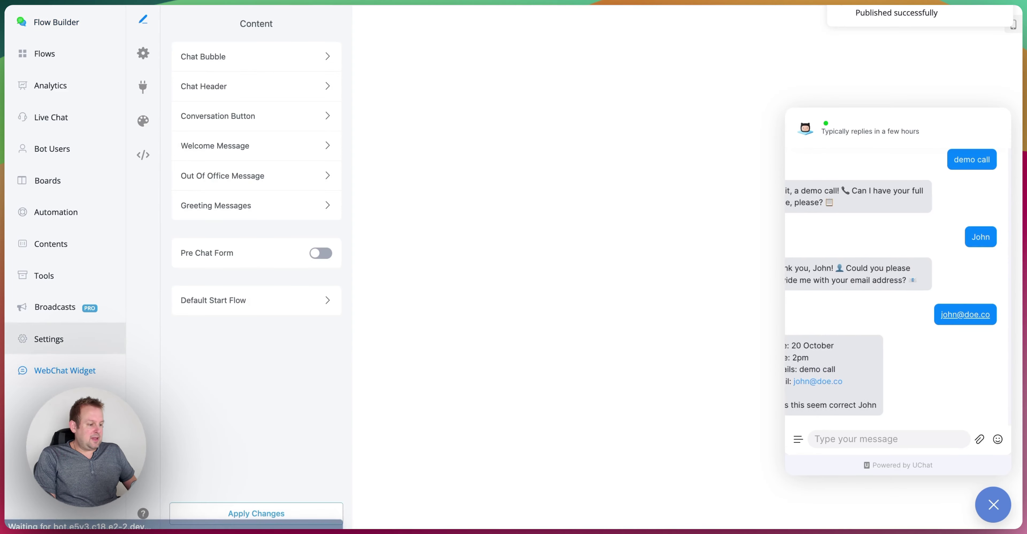
# Send the message "I like to make an appointment" in the webchat preview
pyautogui.click(920, 439)
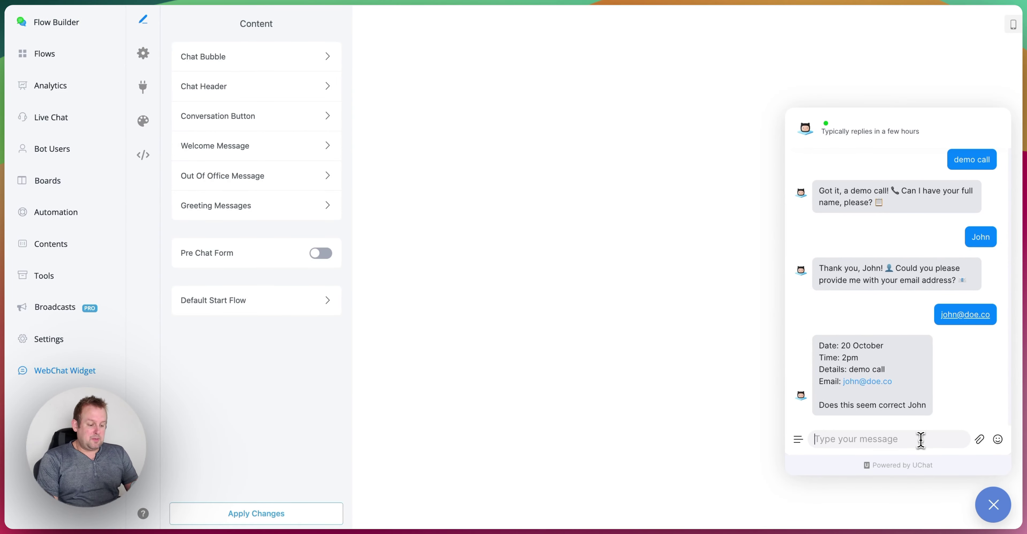
pyautogui.write('like to make an appoint')
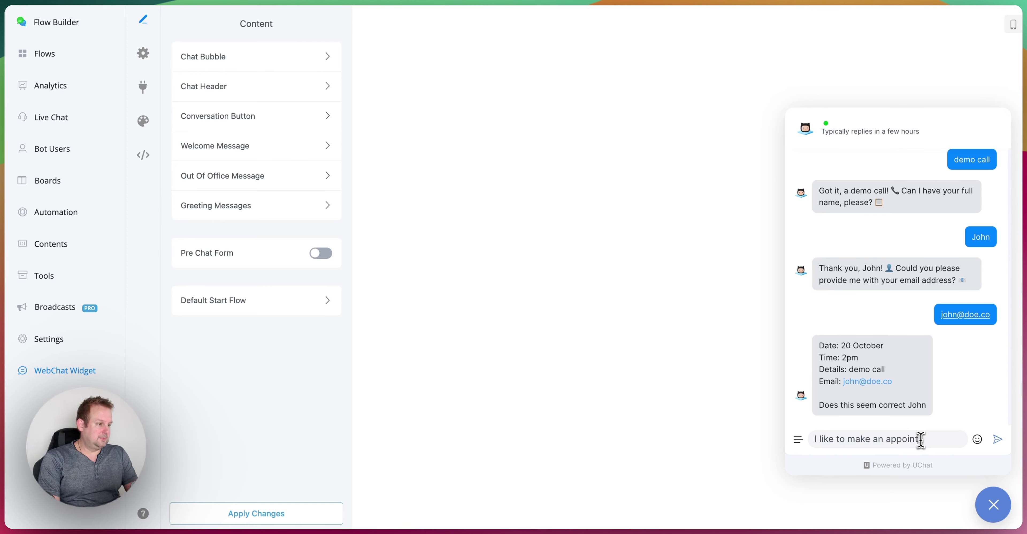
pyautogui.write(' like to make an appointment')
pyautogui.press('Return')
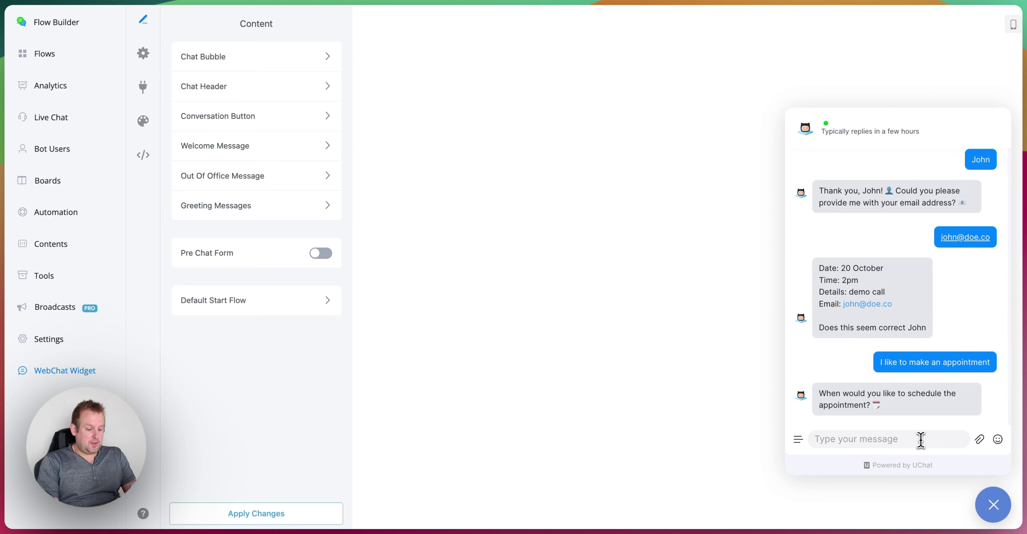
# Answer the bot's scheduling questions with the date "28 September" and the time "11am"
pyautogui.write('28')
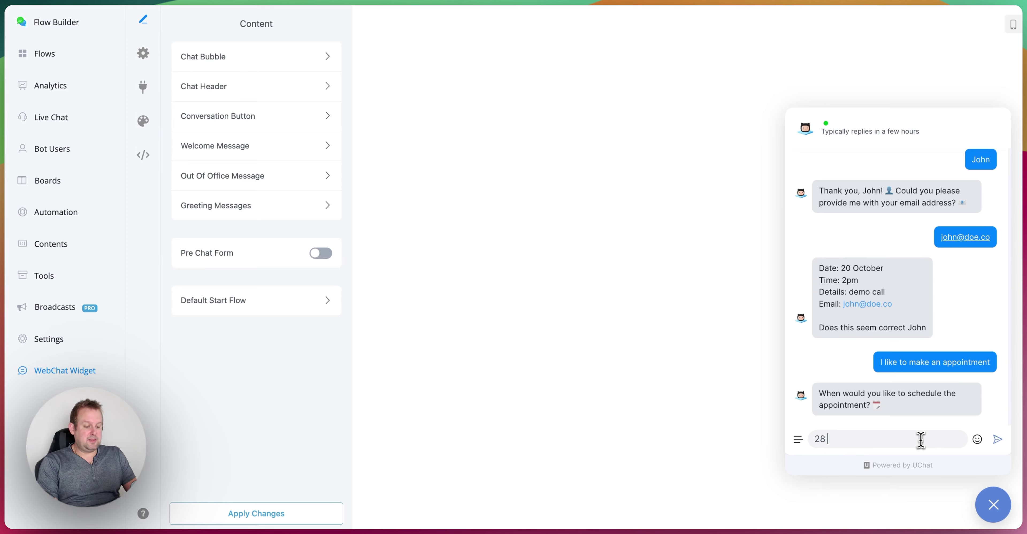
pyautogui.write(' September')
pyautogui.press('Return')
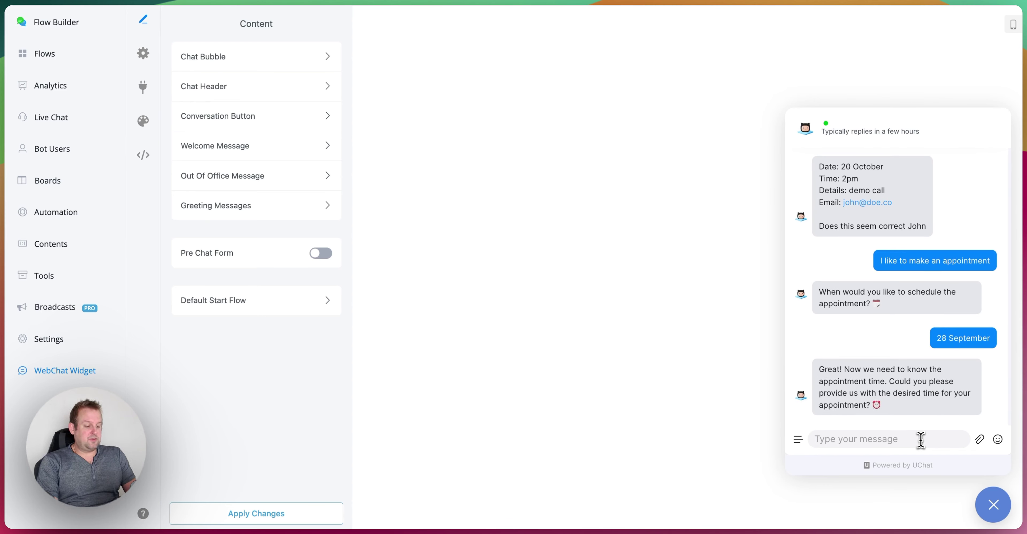
pyautogui.write('2pm')
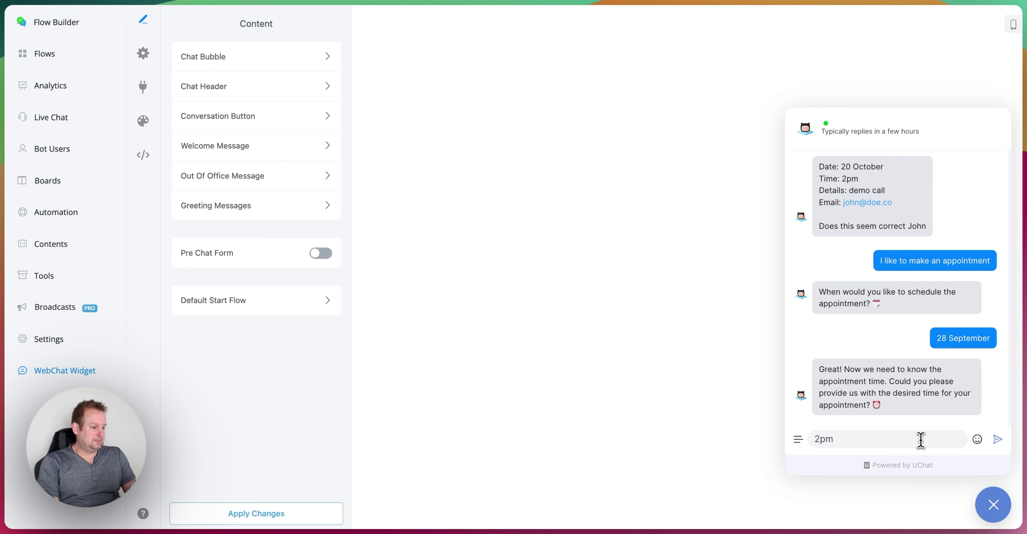
pyautogui.press('BackSpace')
pyautogui.write('11')
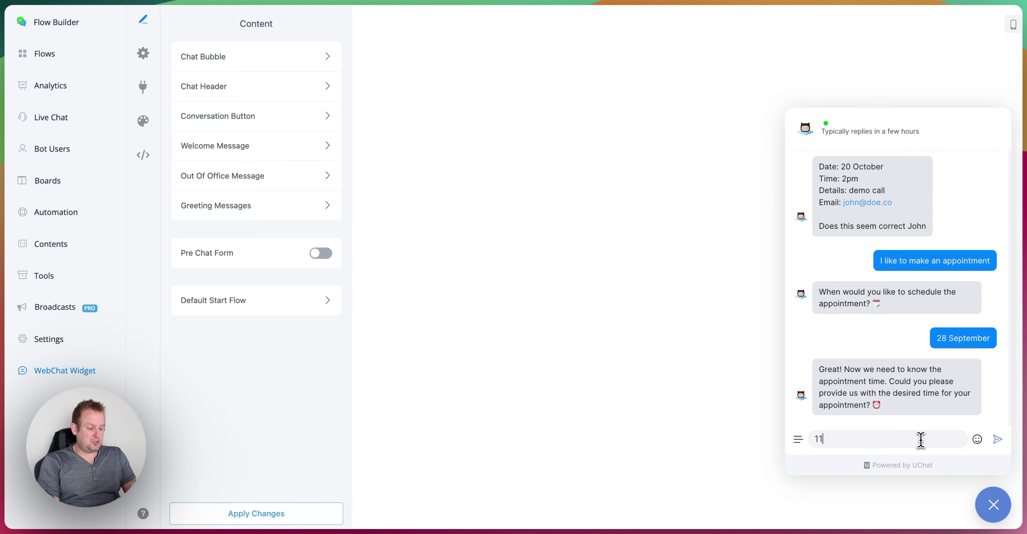
pyautogui.write('am')
pyautogui.press('Return')
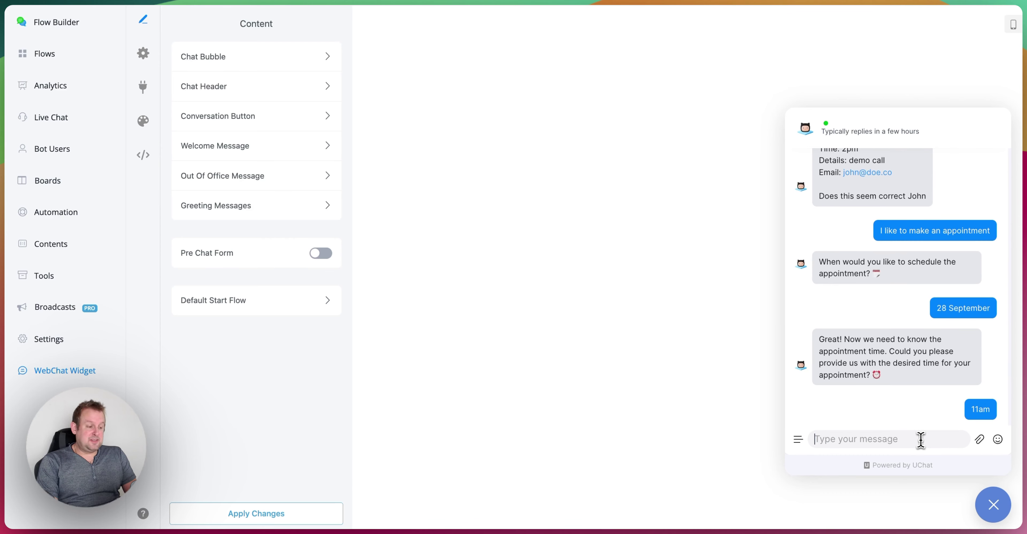
# Answer the bot's appointment details question with "discovery call" and skip the name question
pyautogui.write('discovery call')
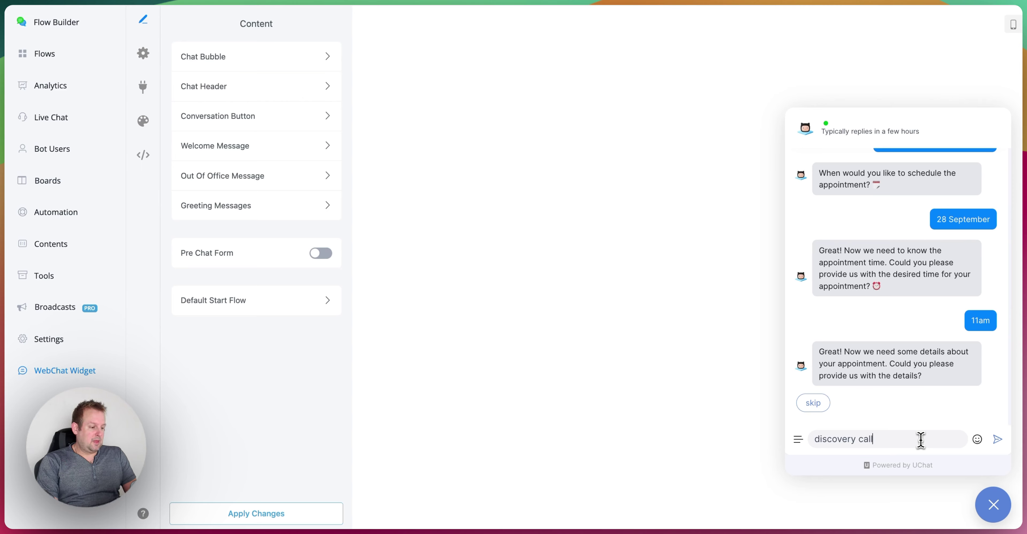
pyautogui.press('Return')
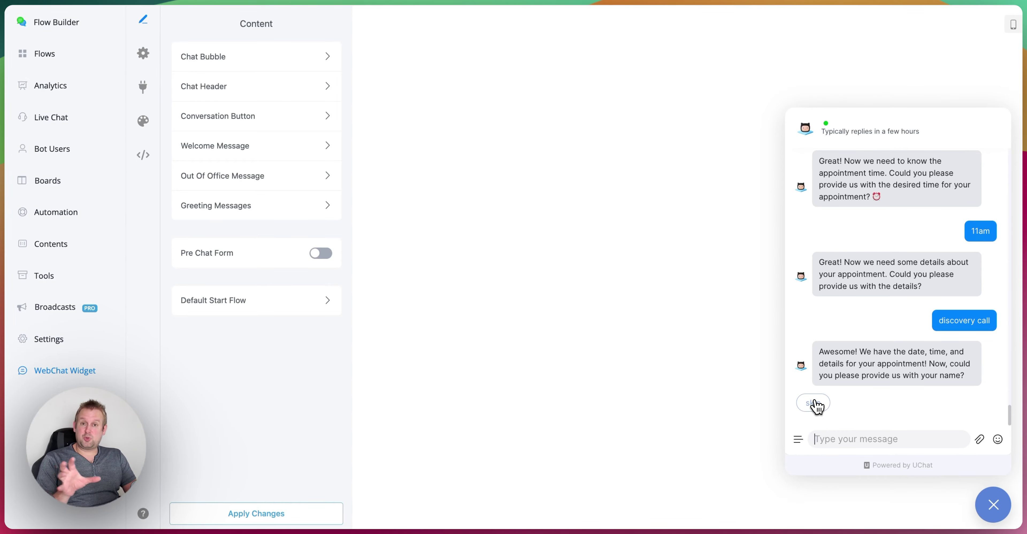
pyautogui.click(816, 405)
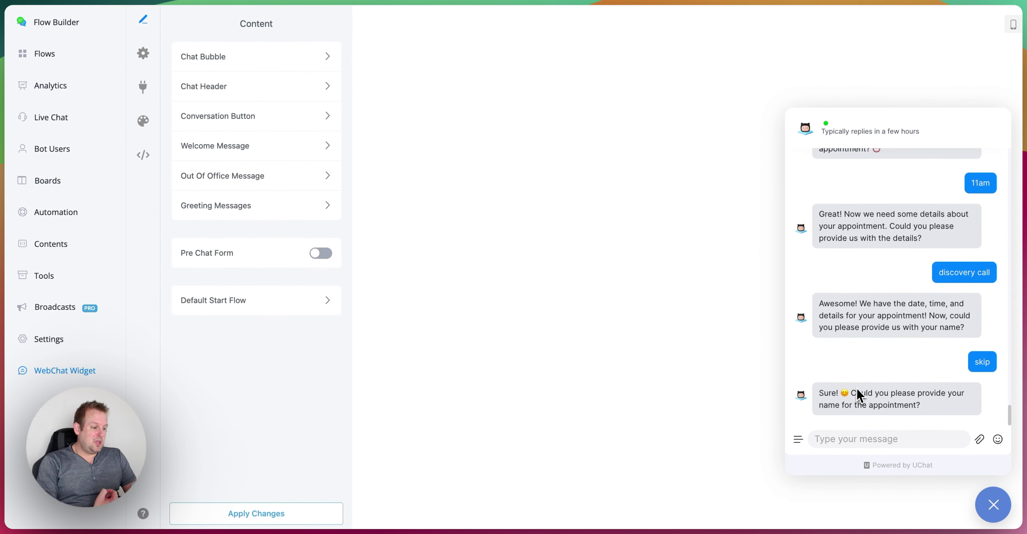
# Answer the bot's repeated name question with the customer's first name and send the customer's e-mail address for the confirmation
pyautogui.click(923, 438)
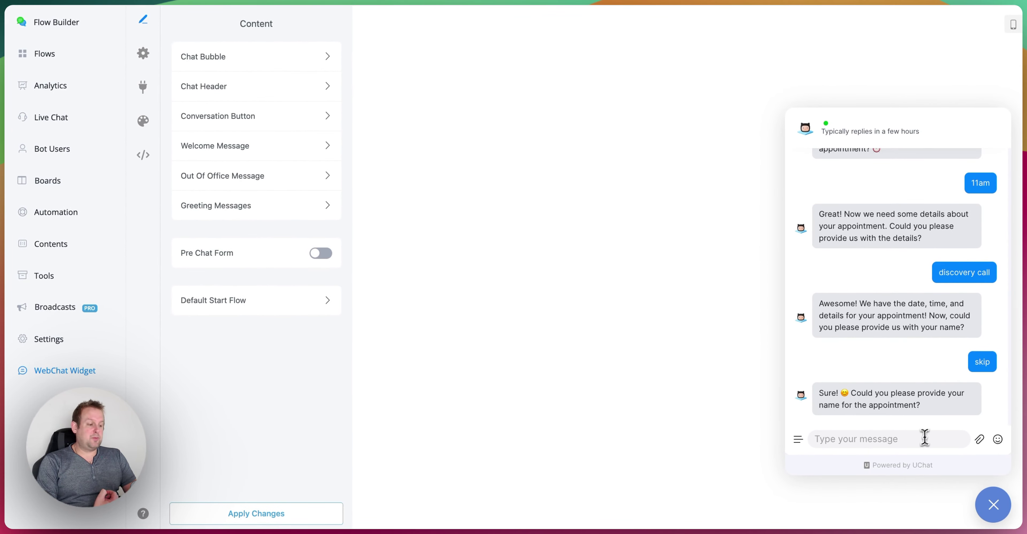
pyautogui.write('Mark')
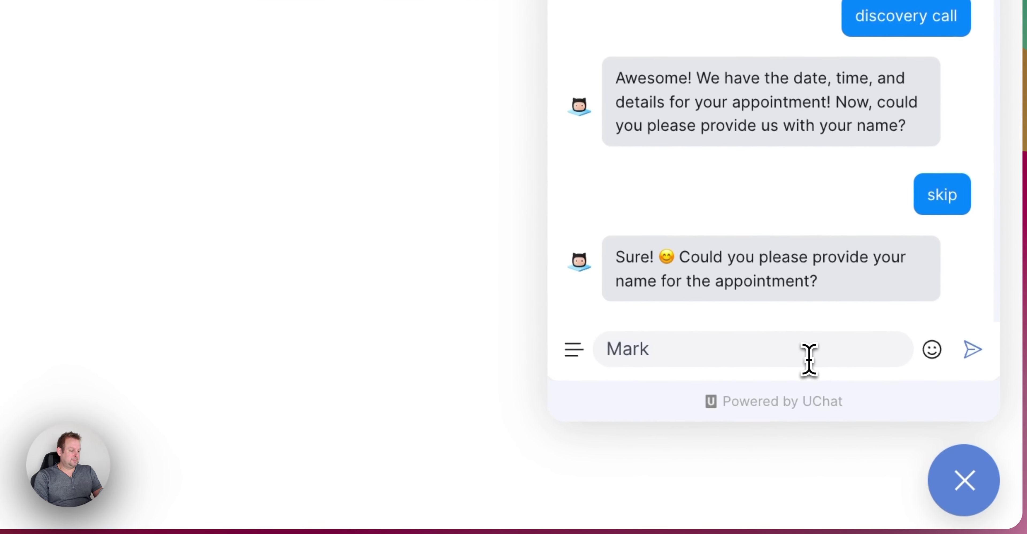
pyautogui.press('Return')
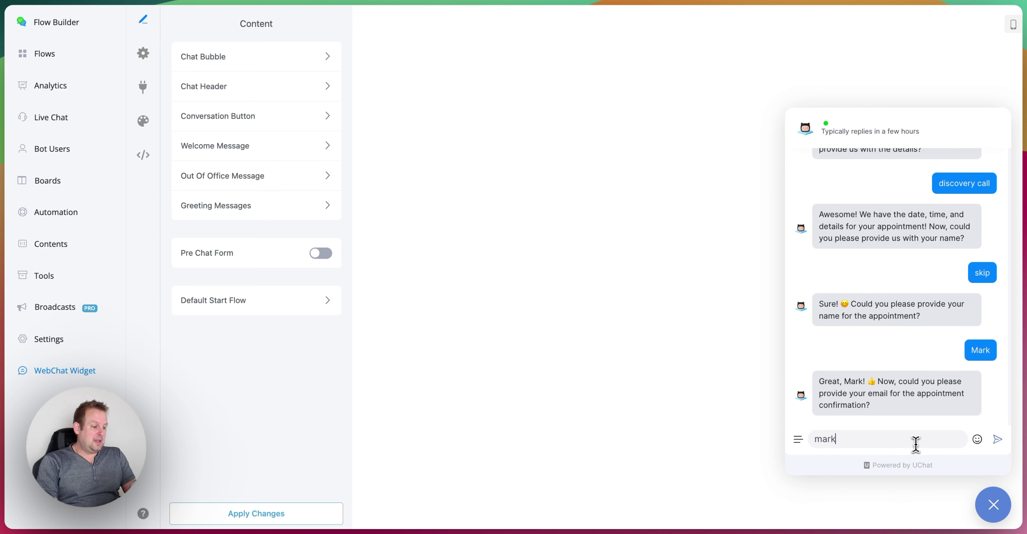
pyautogui.write('chat.com.au')
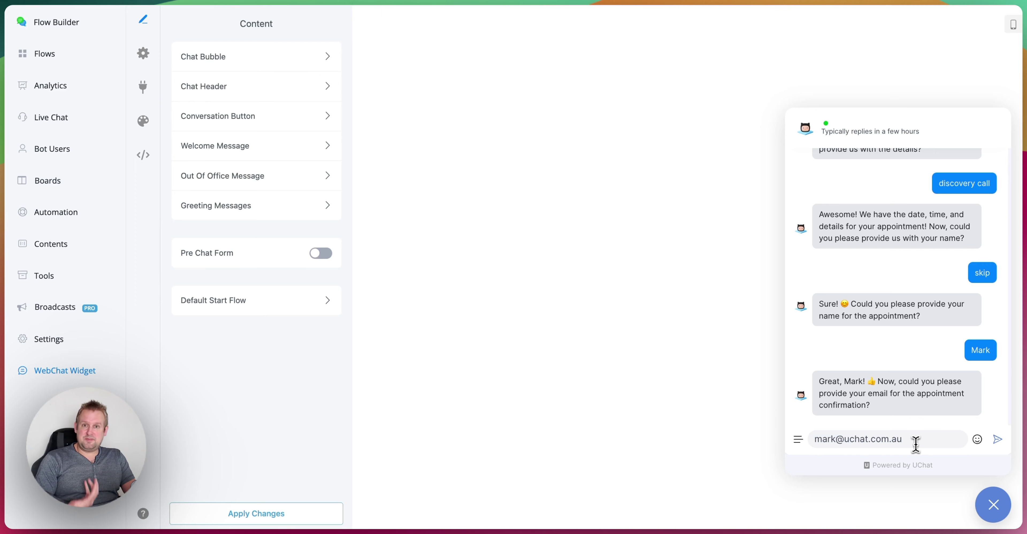
pyautogui.press('Return')
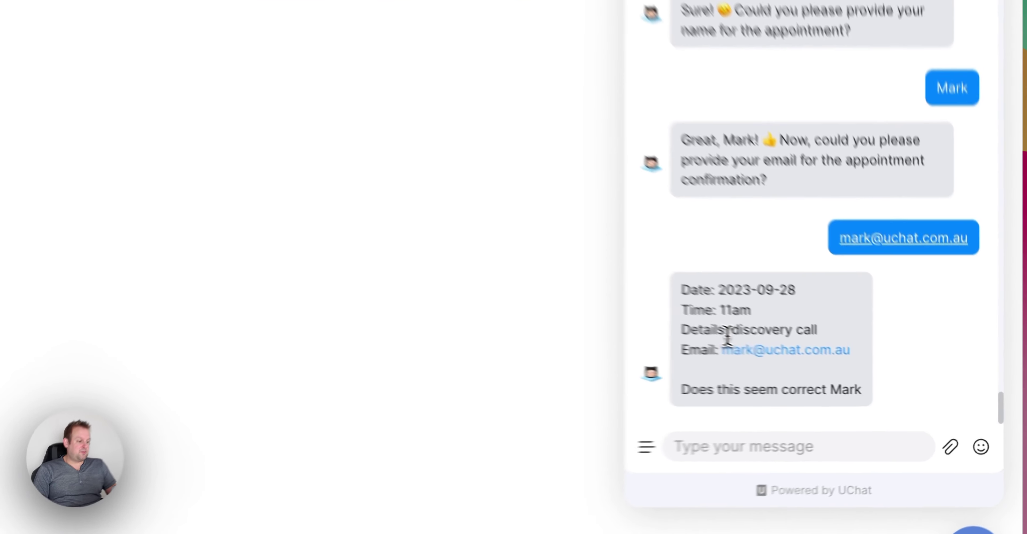
# Check the details line and closing question in the bot's appointment summary, and return to the flow canvas in Flow Builder
pyautogui.moveTo(846, 369); pyautogui.dragTo(901, 372)
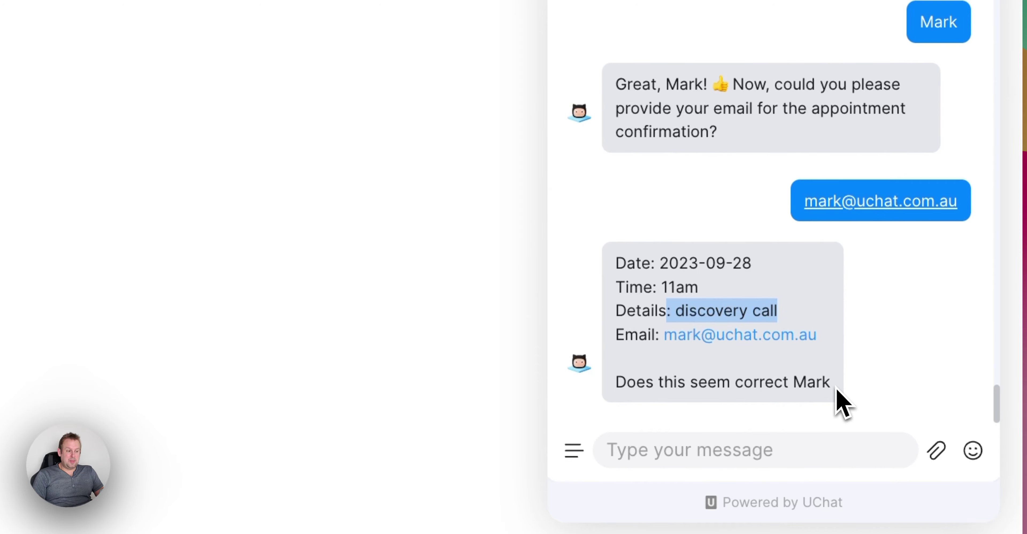
pyautogui.click(822, 392)
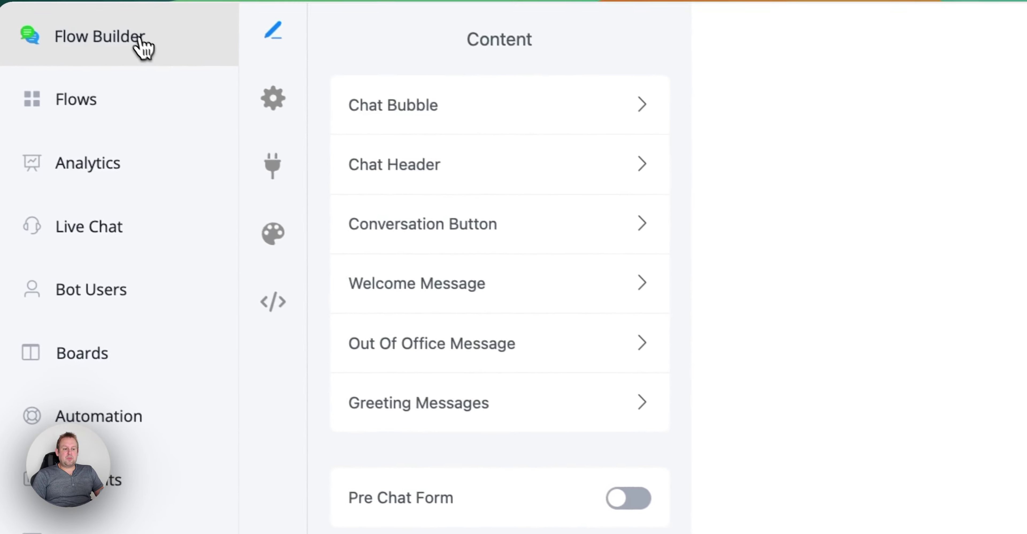
pyautogui.click(144, 45)
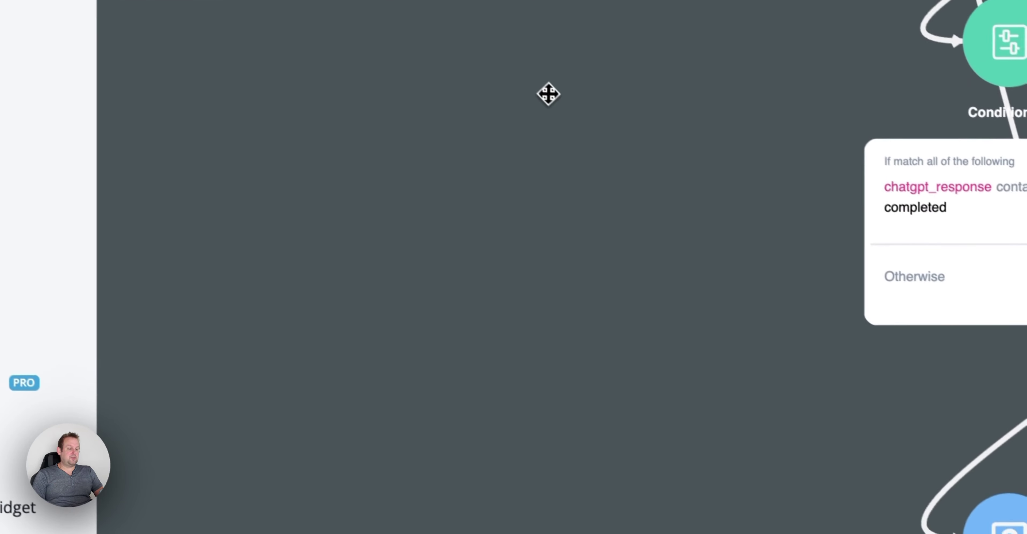
pyautogui.click(275, 100)
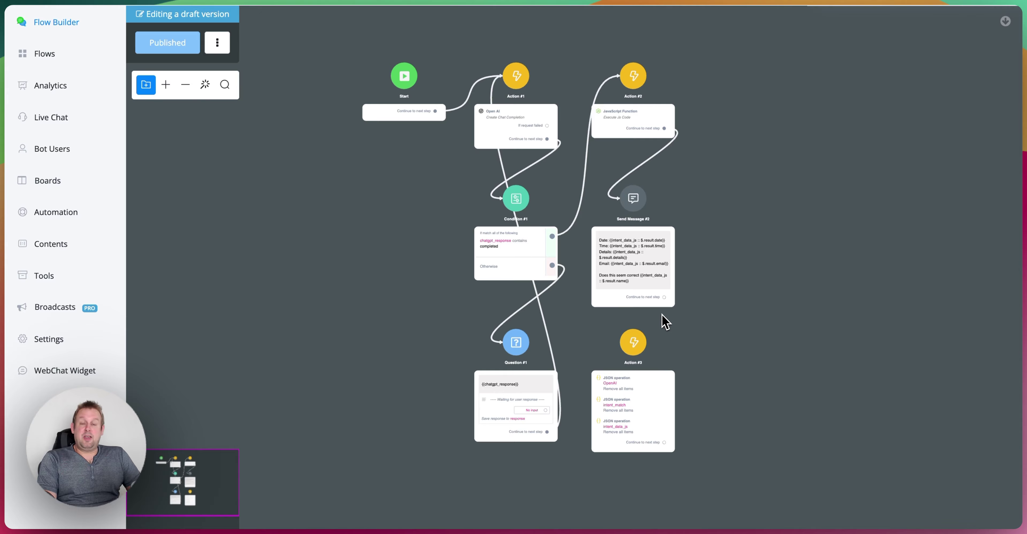
# Review the settings of the appointment_booking_bookings intent under Automation's Intents (Functions), and return to the flow canvas
pyautogui.click(60, 207)
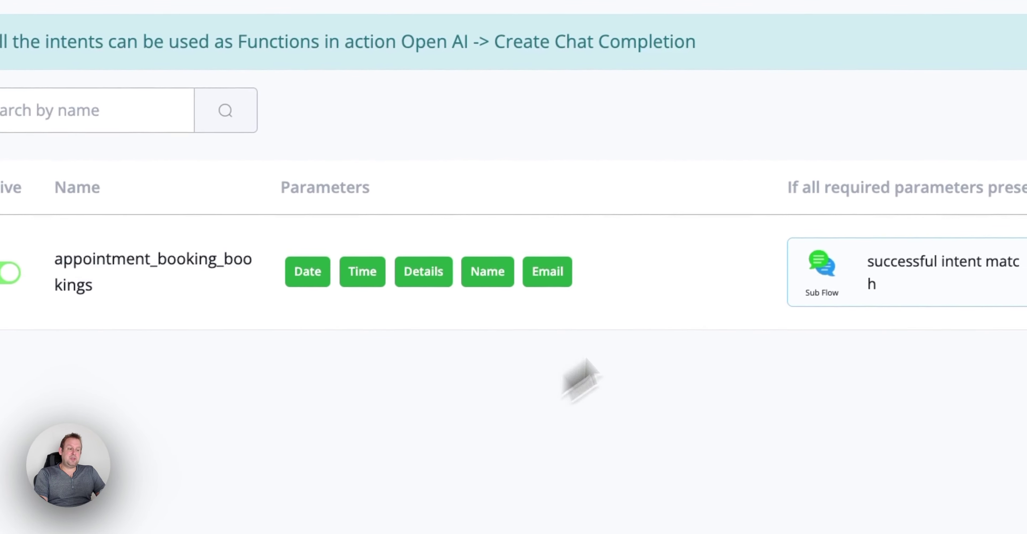
pyautogui.click(985, 308)
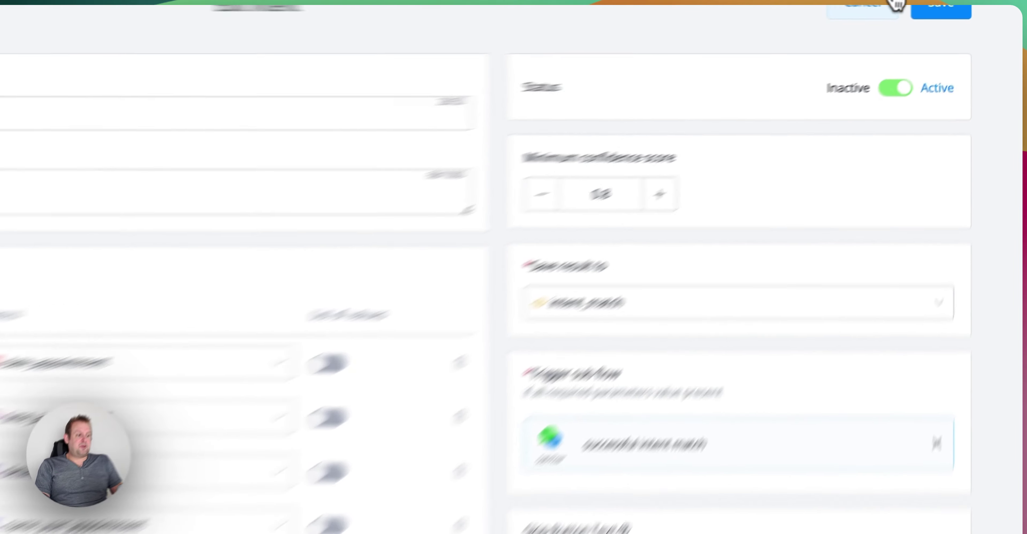
pyautogui.click(968, 7)
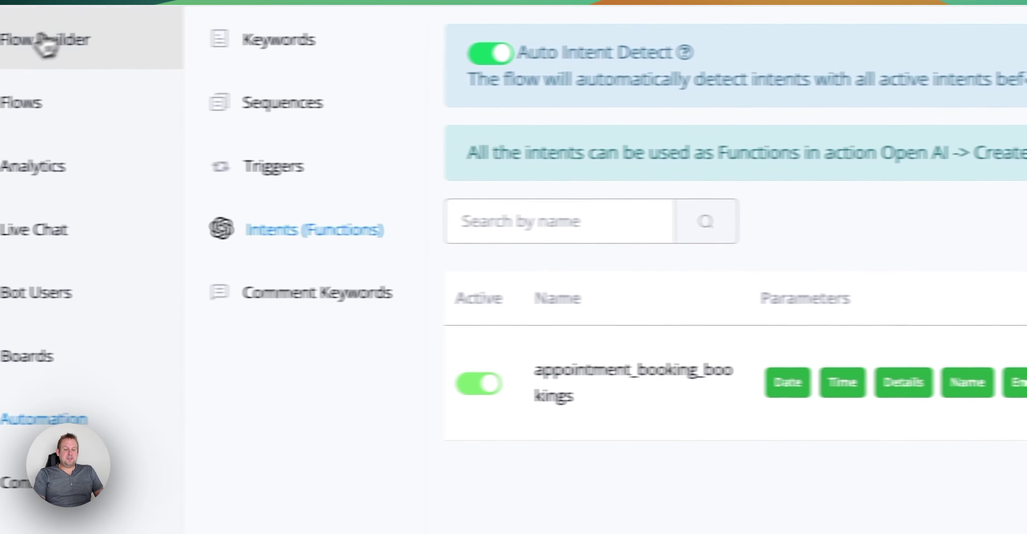
pyautogui.click(45, 45)
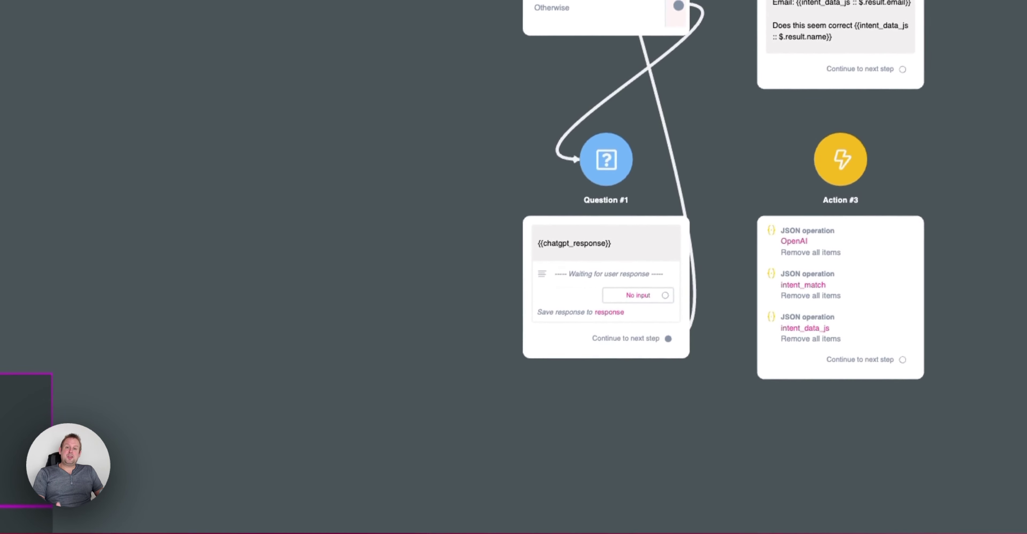